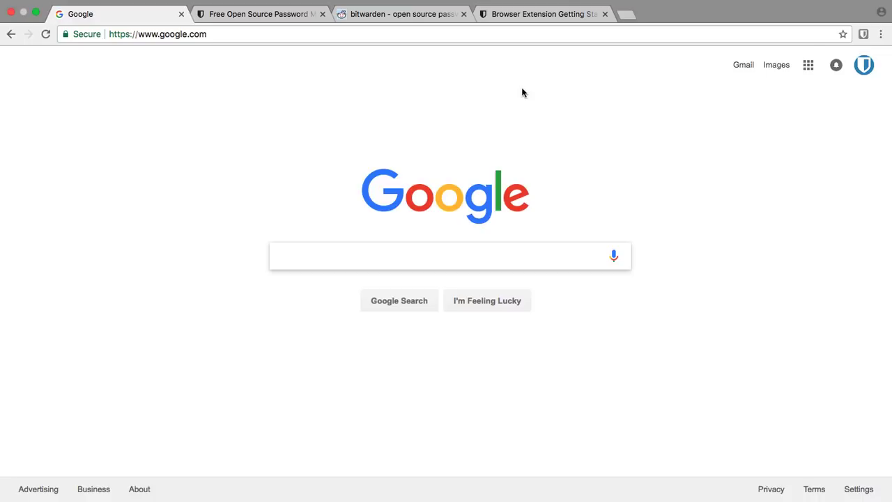
Look over the Bitwarden homepage tab, then go back to the Google tab
left_click(283, 20)
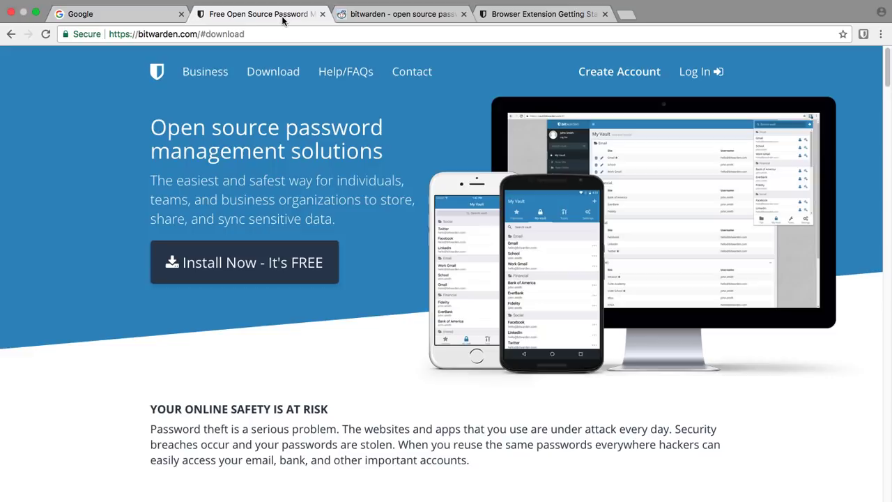
scroll(367, 209, "down", 3)
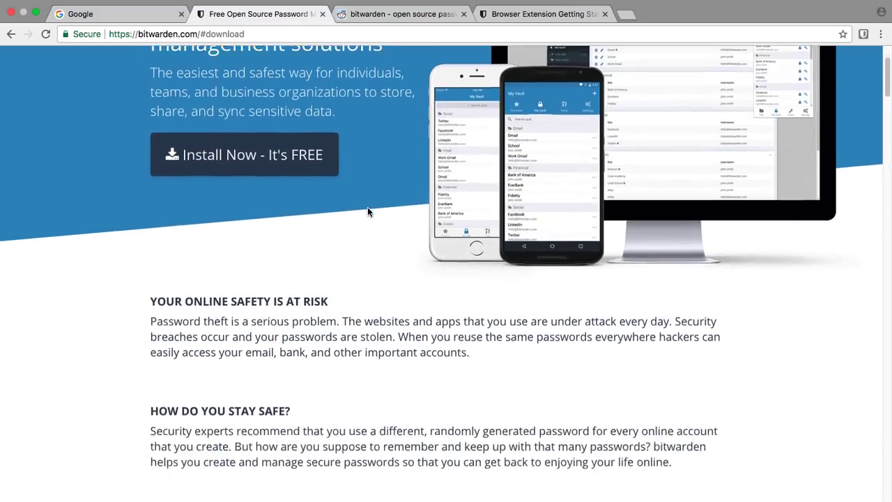
scroll(367, 211, "down", 15)
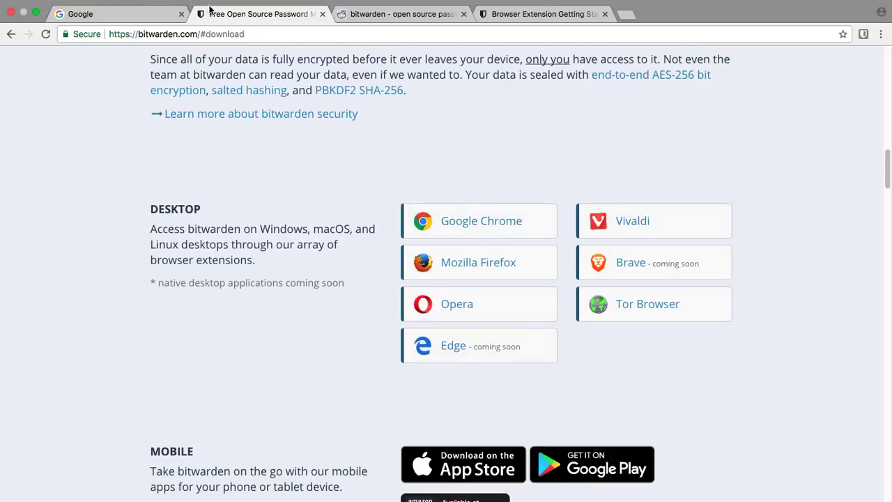
left_click(160, 13)
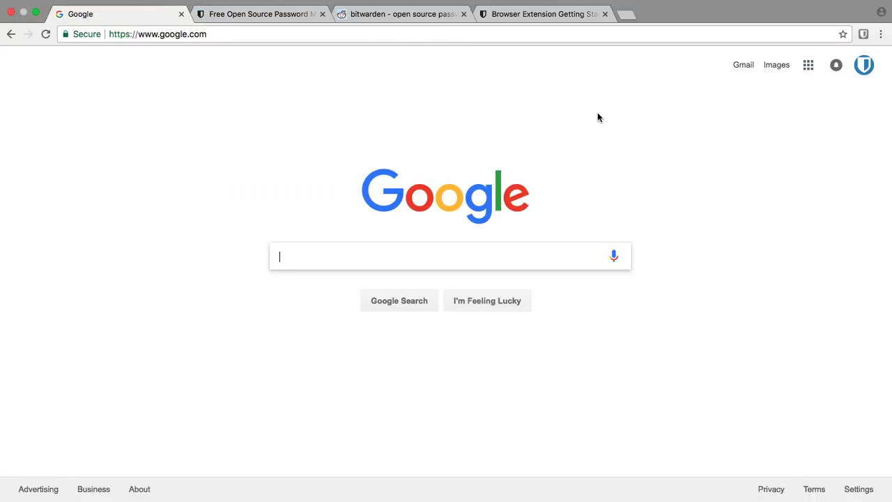
Log in to the Bitwarden extension with the account e-mail and master password
left_click(863, 35)
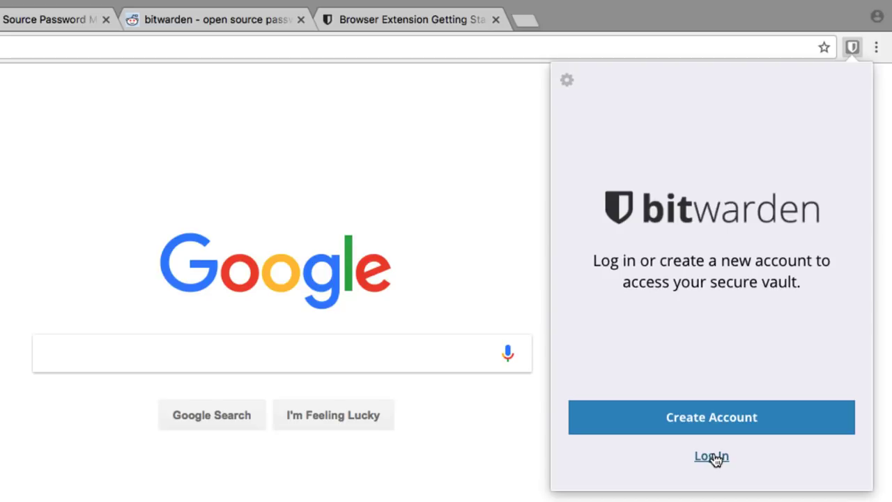
left_click(712, 457)
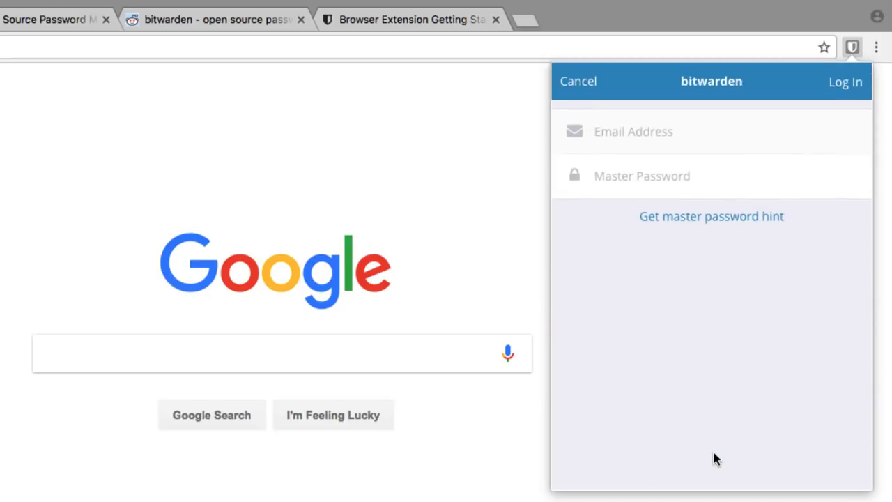
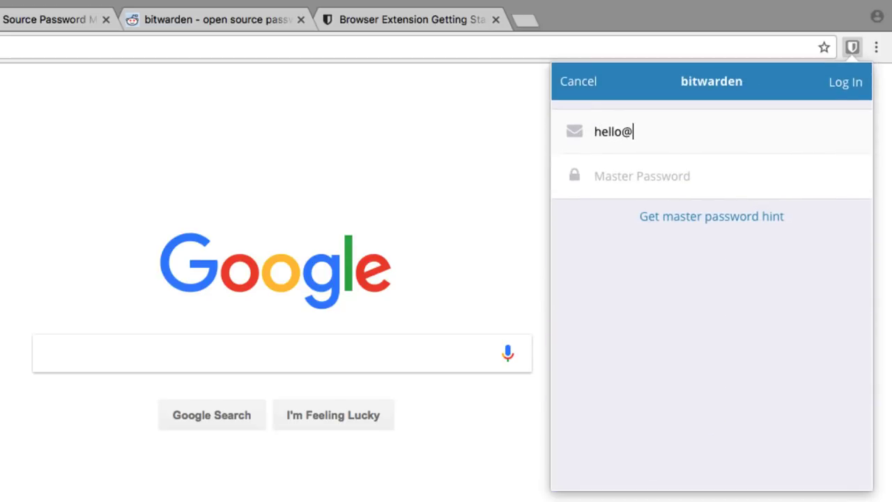
key("Tab")
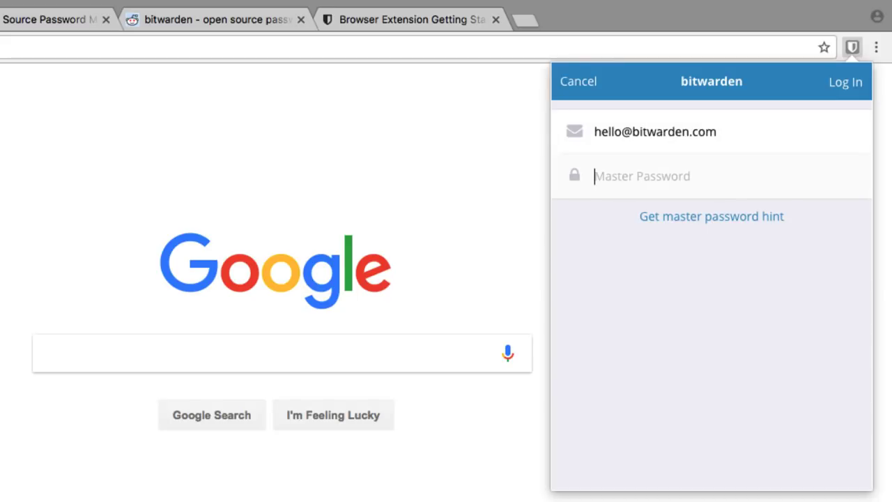
type("password1")
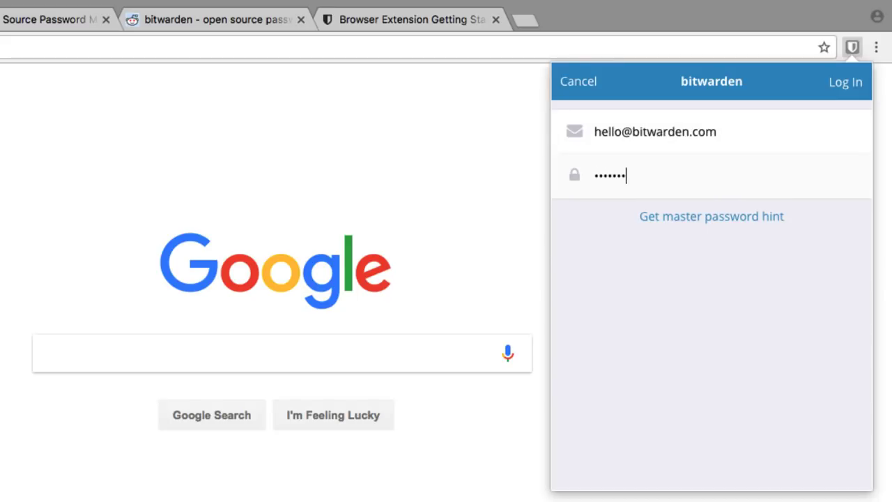
left_click(850, 86)
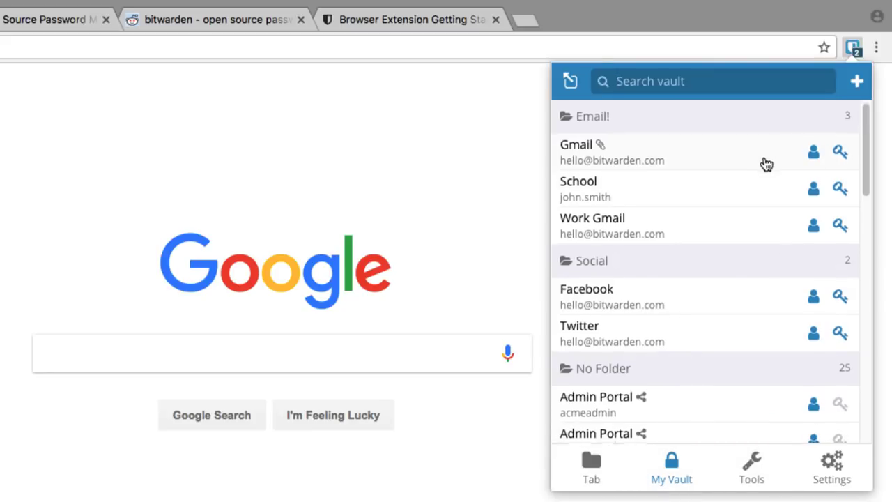
Open the Gmail login's details from the vault list
scroll(766, 163, "down", 1)
scroll(766, 164, "up", 1)
scroll(766, 164, "down", 1)
scroll(767, 163, "down", 1)
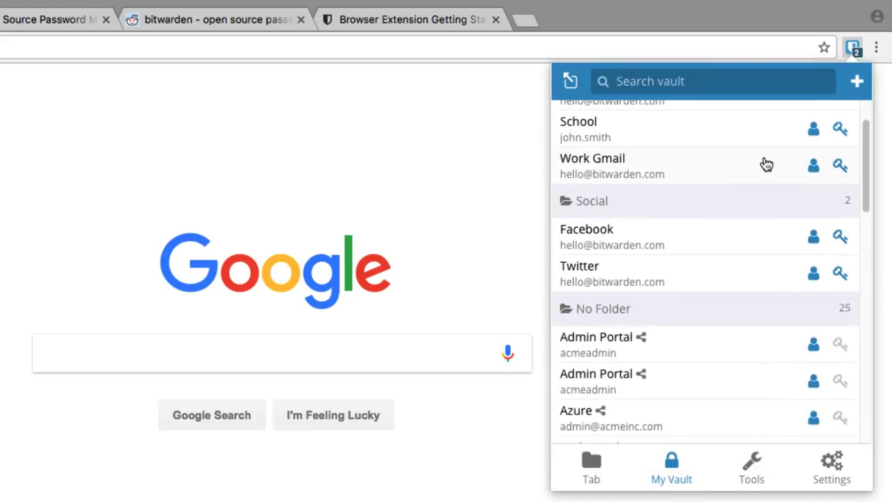
scroll(765, 164, "up", 2)
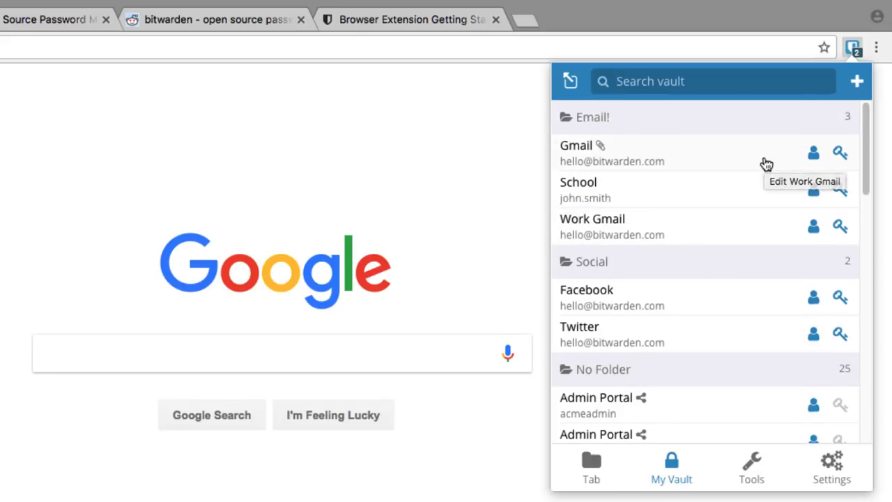
scroll(763, 164, "down", 1)
scroll(763, 164, "up", 1)
left_click(723, 160)
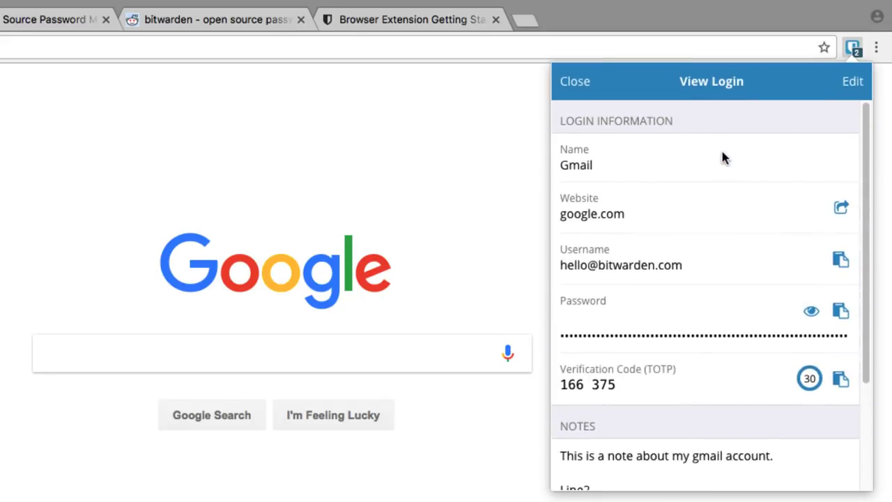
Reveal and re-hide the Gmail password, copy it, and return to the vault list
scroll(802, 192, "down", 1)
scroll(798, 192, "up", 1)
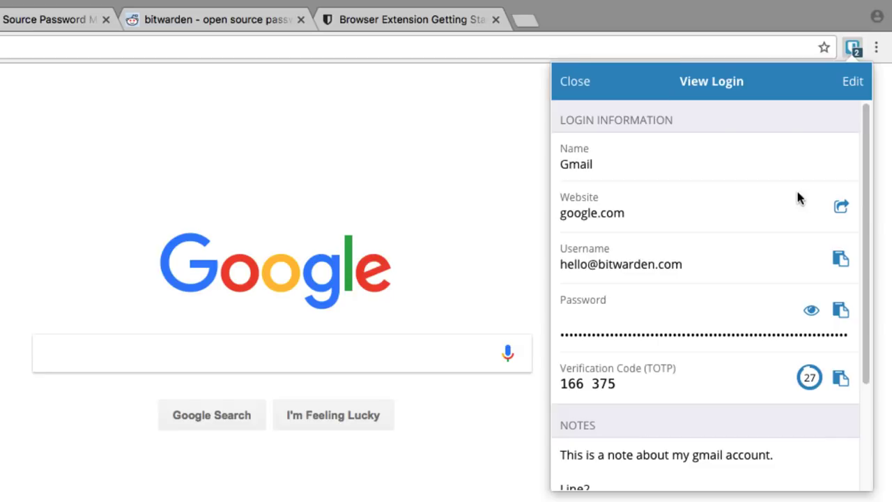
left_click(811, 310)
left_click(811, 311)
left_click(845, 312)
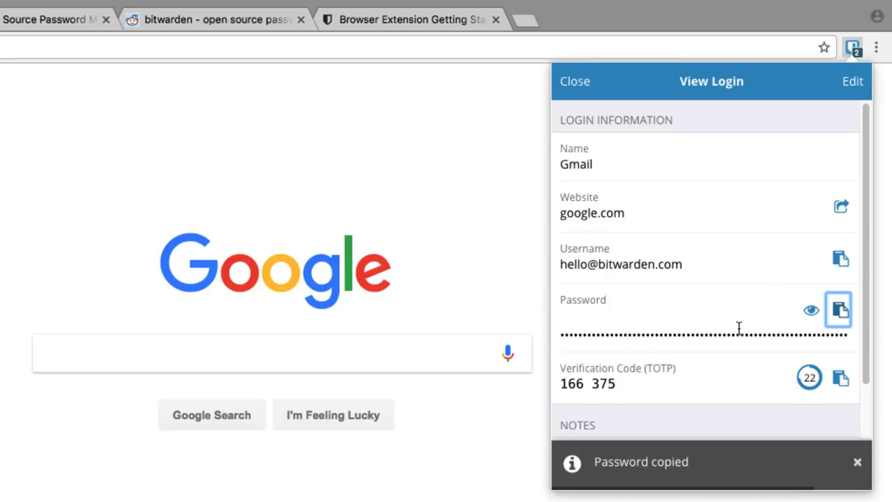
scroll(738, 328, "down", 3)
scroll(739, 328, "up", 1)
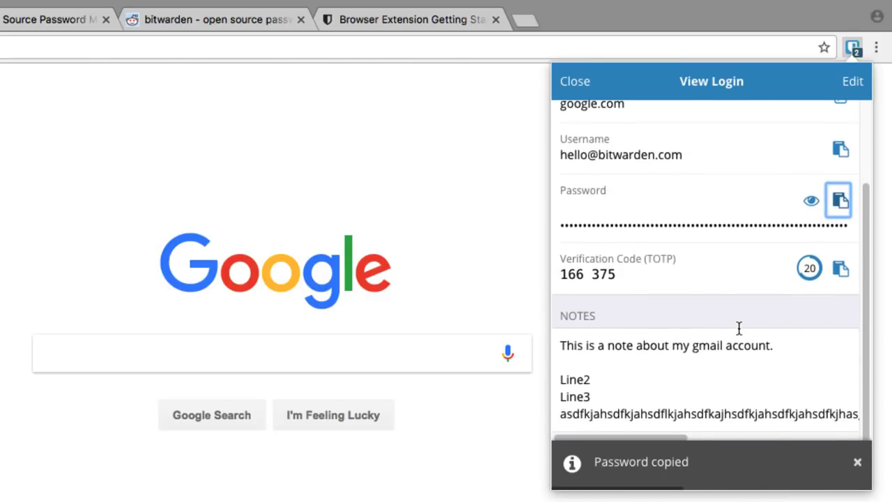
scroll(690, 265, "up", 3)
left_click(576, 83)
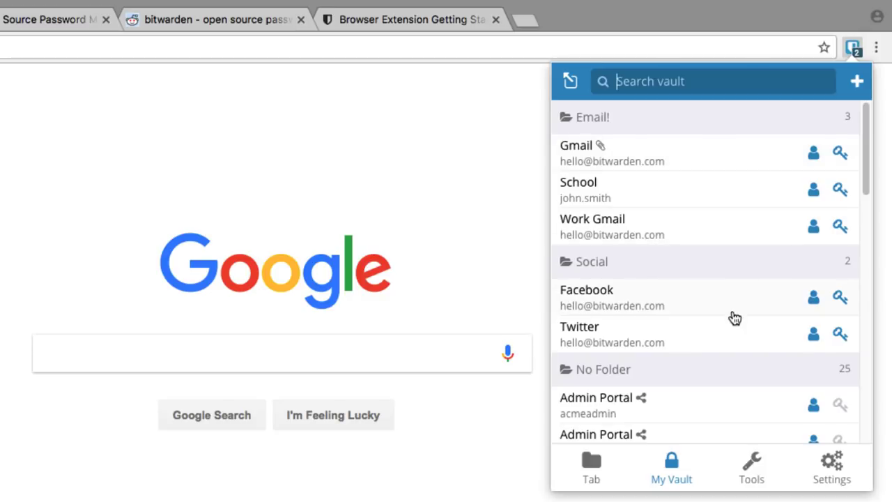
Generate and copy a 20-character password using only A-Z and !@#$%^&*, without a-z or 0-9
left_click(760, 478)
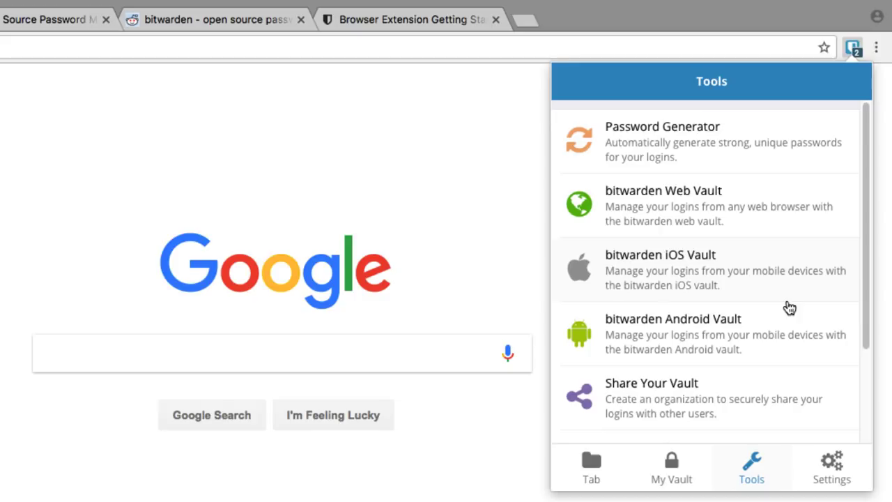
left_click(774, 143)
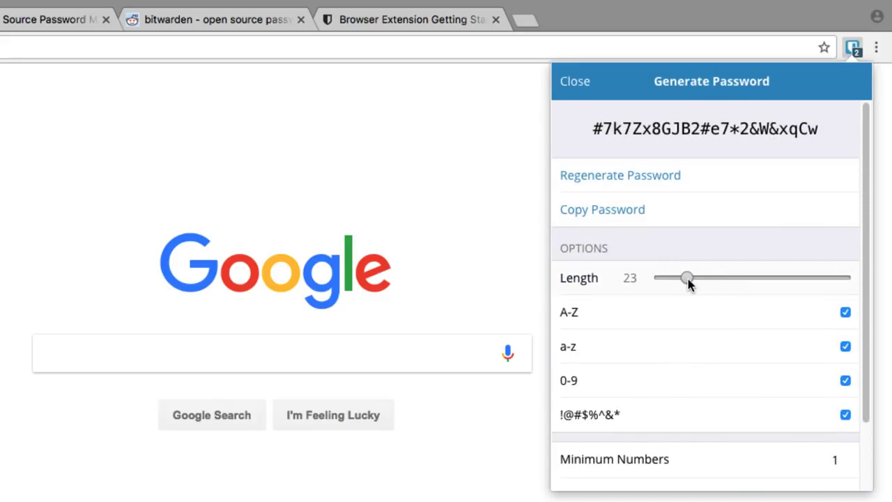
mouse_move(690, 280)
left_mouse_down()
mouse_move(726, 280)
mouse_move(684, 282)
left_mouse_up()
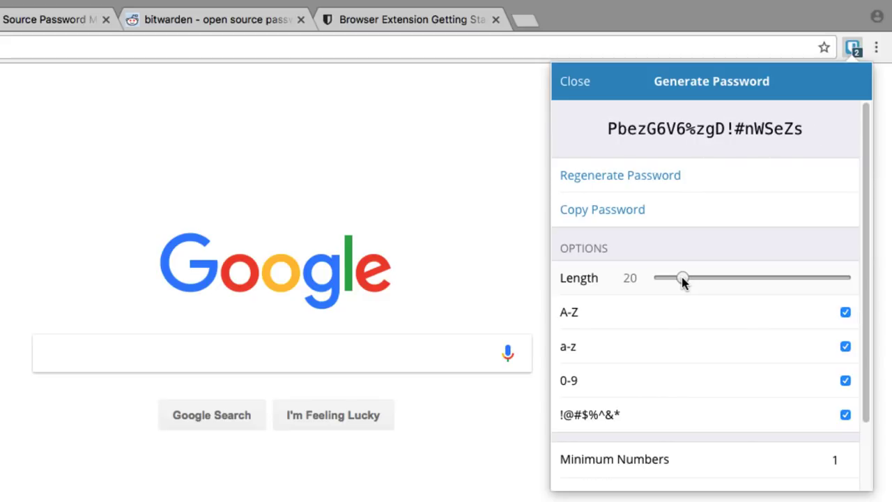
scroll(683, 280, "down", 3)
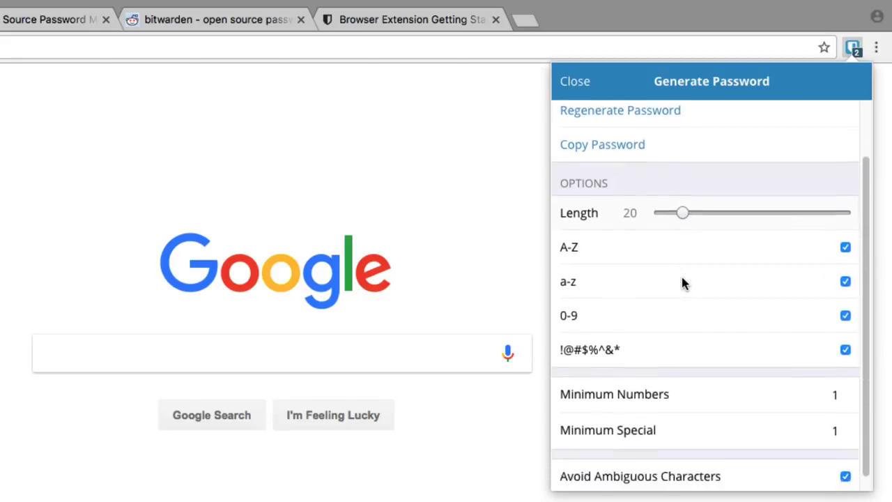
left_click(686, 278)
left_click(718, 291)
scroll(722, 283, "up", 3)
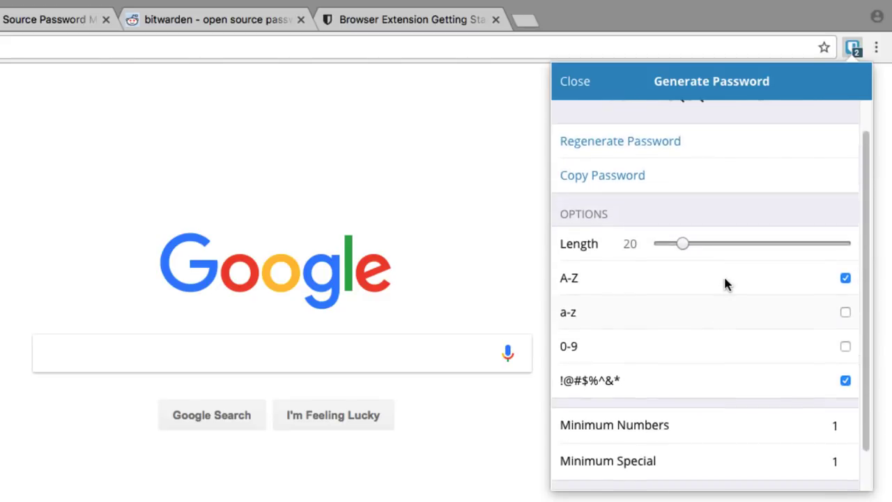
left_click(679, 207)
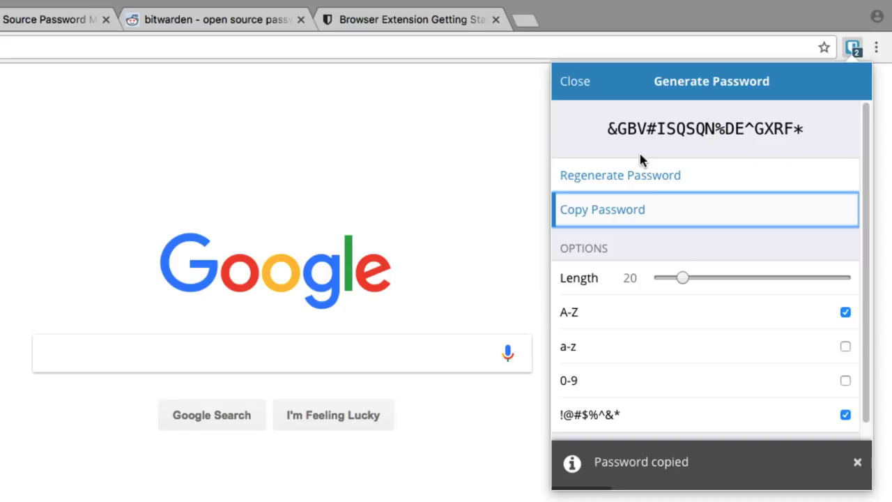
left_click(576, 83)
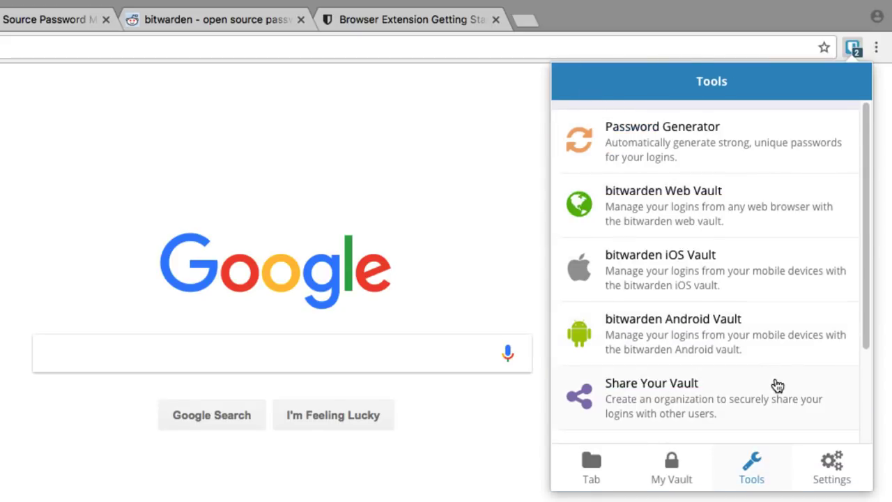
Open Settings, leave the Lock Options at On Restart, and scroll through the settings list
left_click(824, 462)
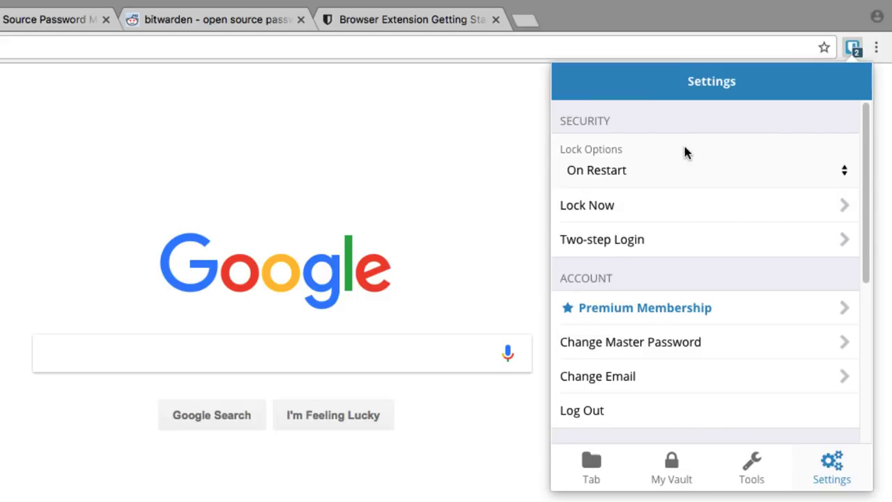
left_click(655, 174)
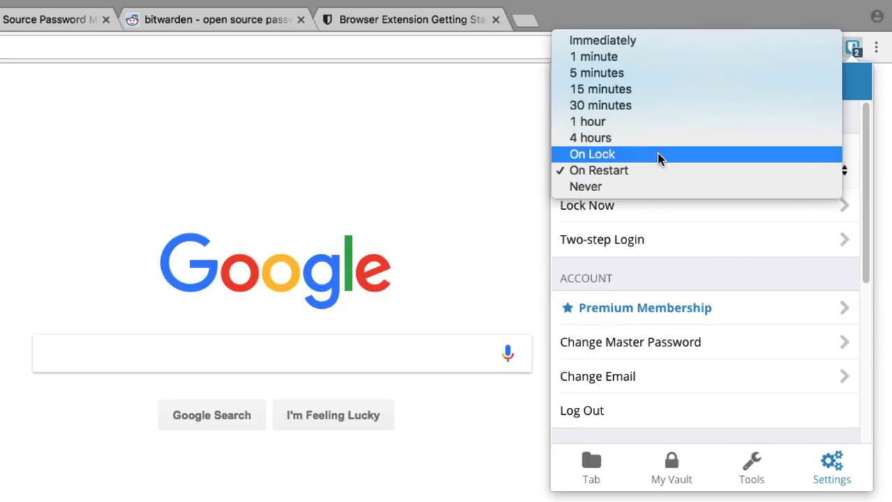
left_click(656, 175)
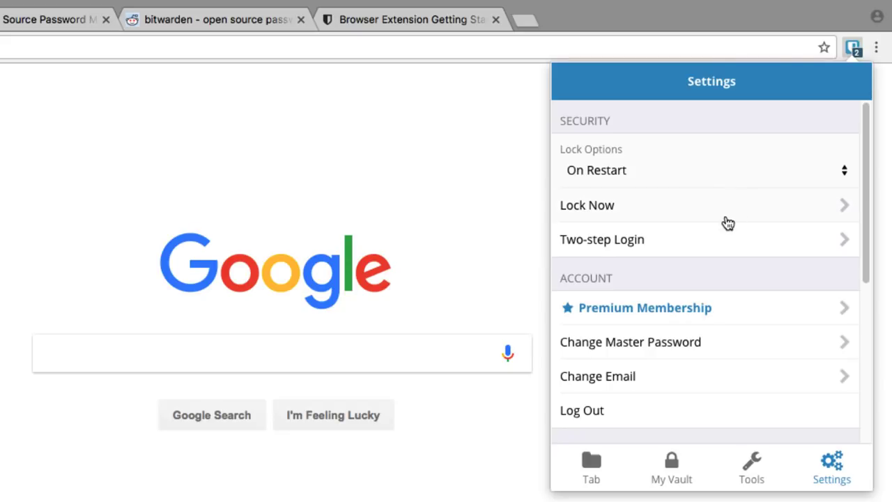
scroll(693, 265, "down", 3)
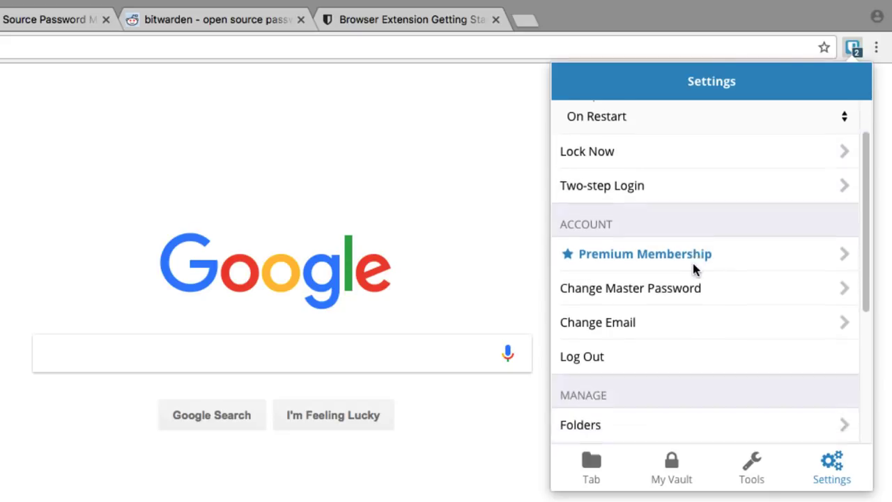
scroll(677, 336, "down", 2)
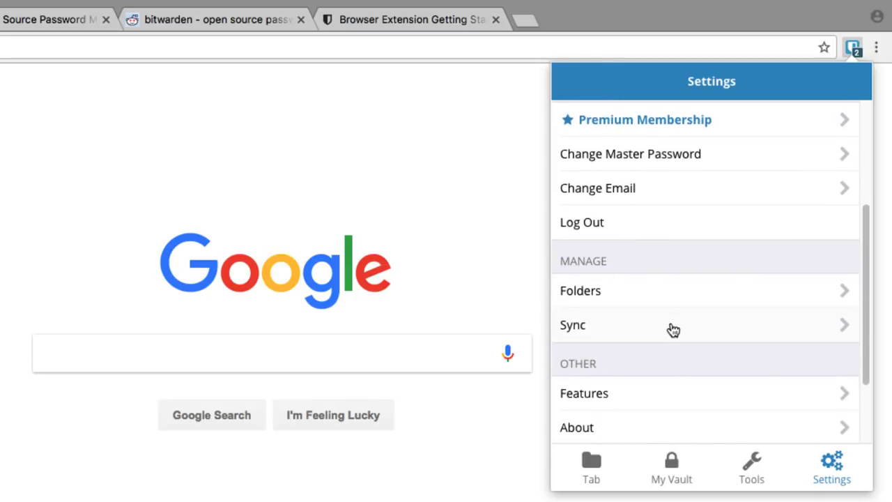
scroll(684, 336, "up", 5)
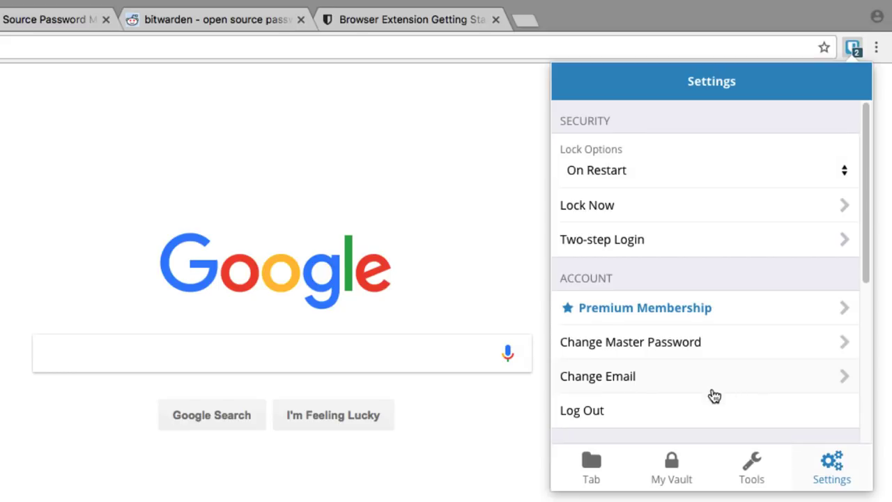
Check the Gmail logins saved for the Google page, then switch to the r/Bitwarden tab
left_click(594, 465)
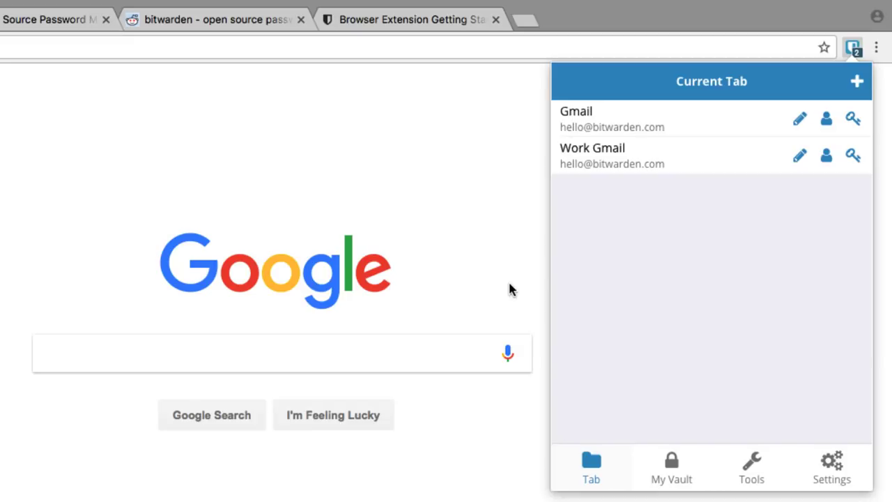
left_click(509, 248)
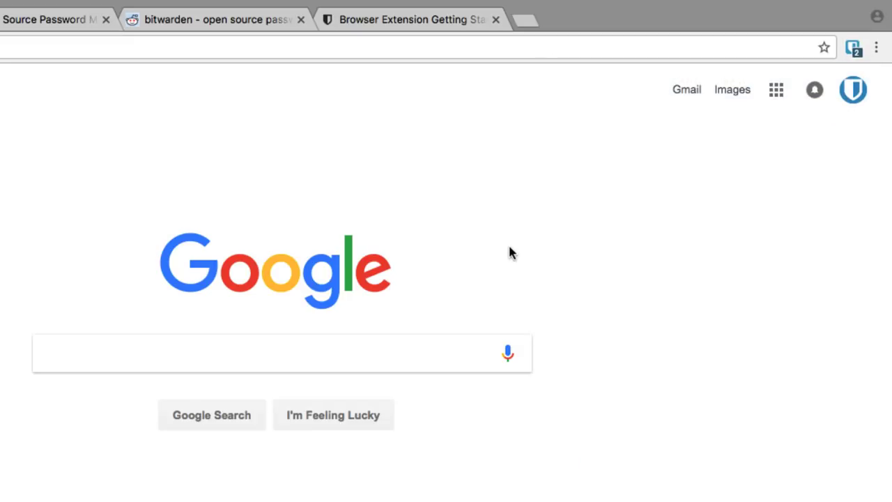
left_click(849, 53)
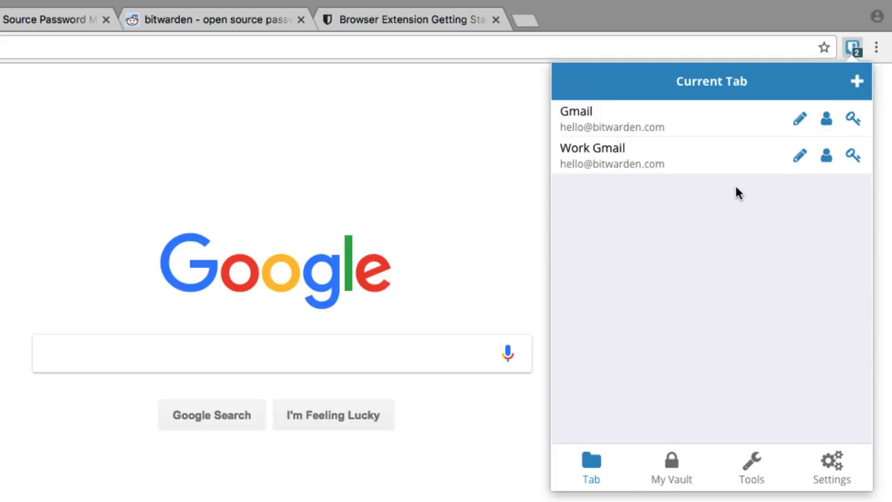
left_click(239, 24)
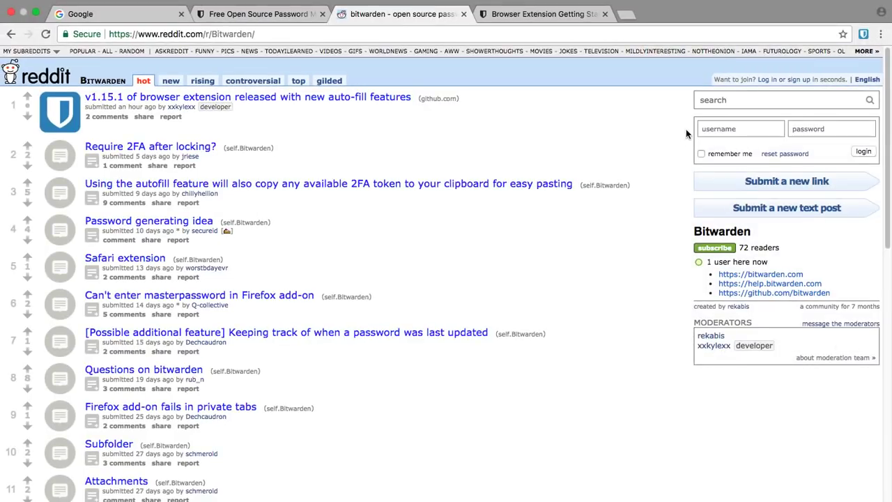
Open Reddit's sign-up form and confirm Bitwarden lists no logins for this page
left_click(800, 80)
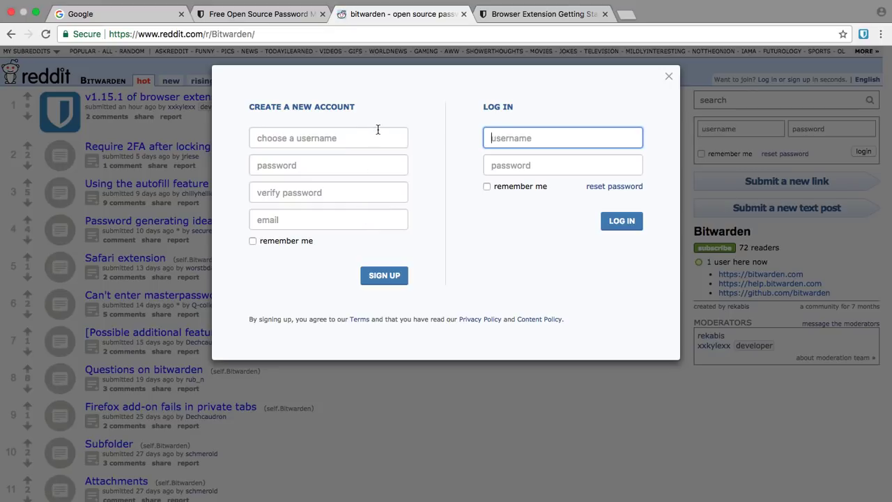
left_click(863, 34)
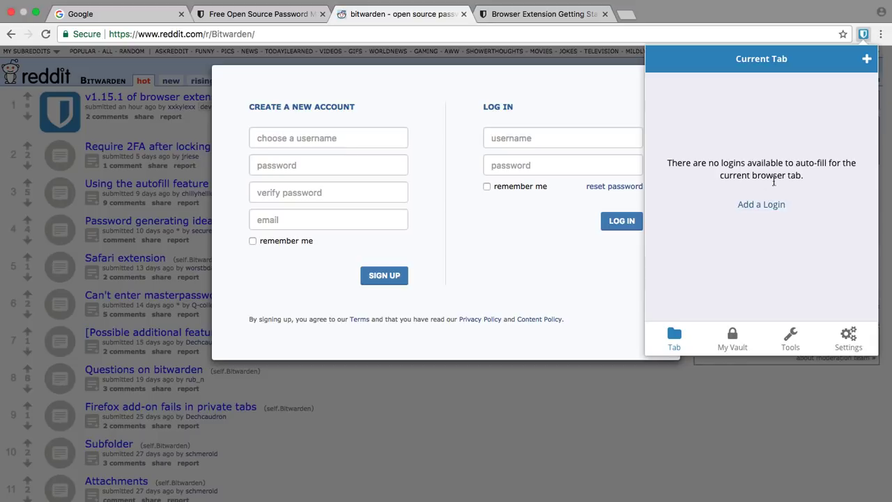
Save a reddit.com login with a test username and a generated 23-character password
left_click(868, 61)
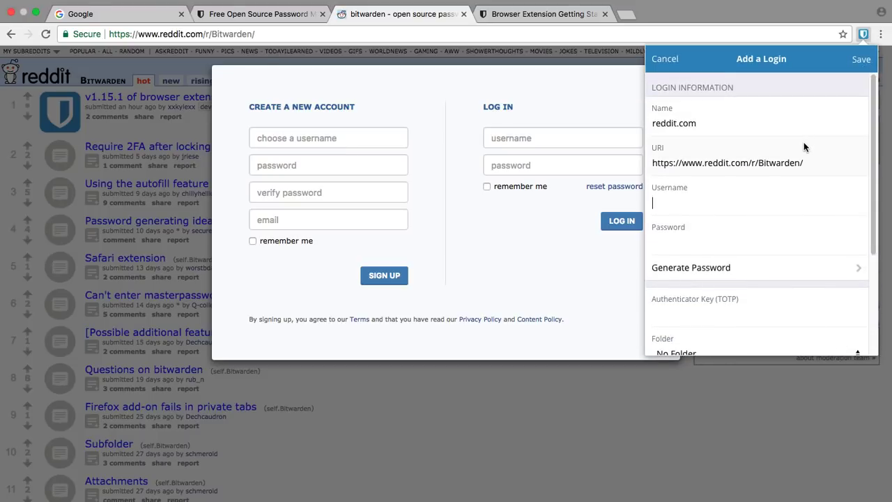
type("bitwarden_test123")
left_click(741, 272)
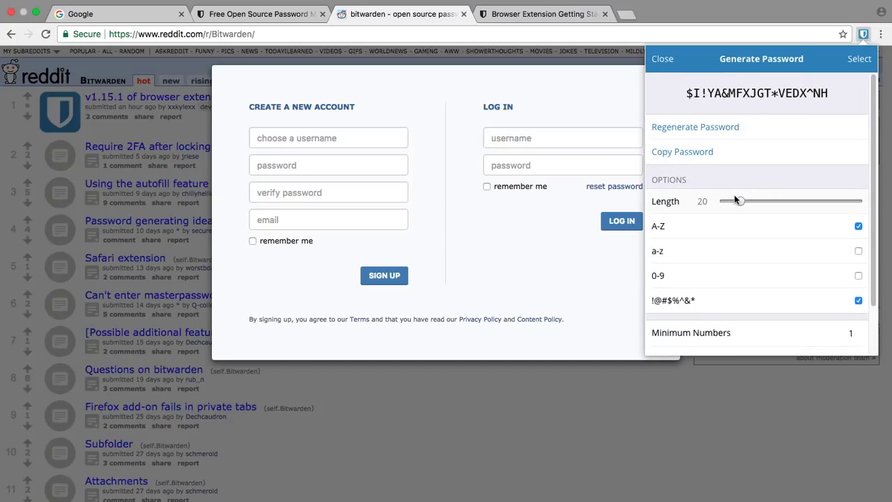
left_click_drag(739, 201, 745, 202)
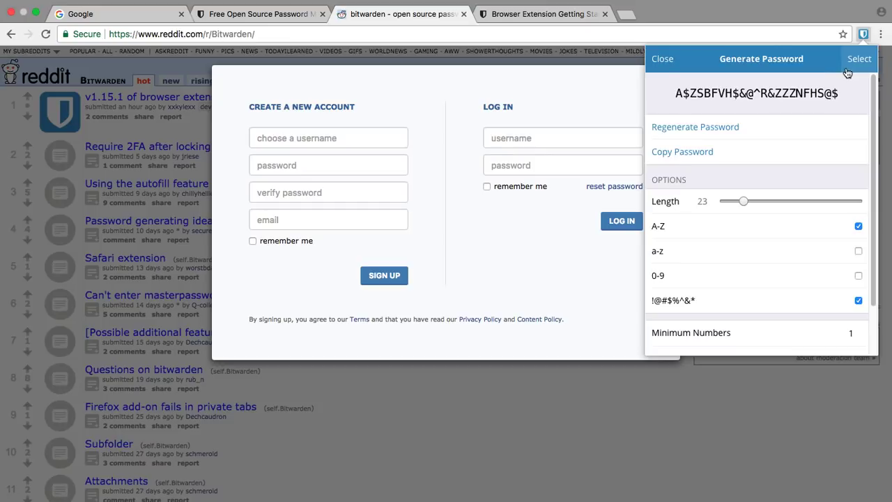
left_click(849, 67)
left_click(859, 60)
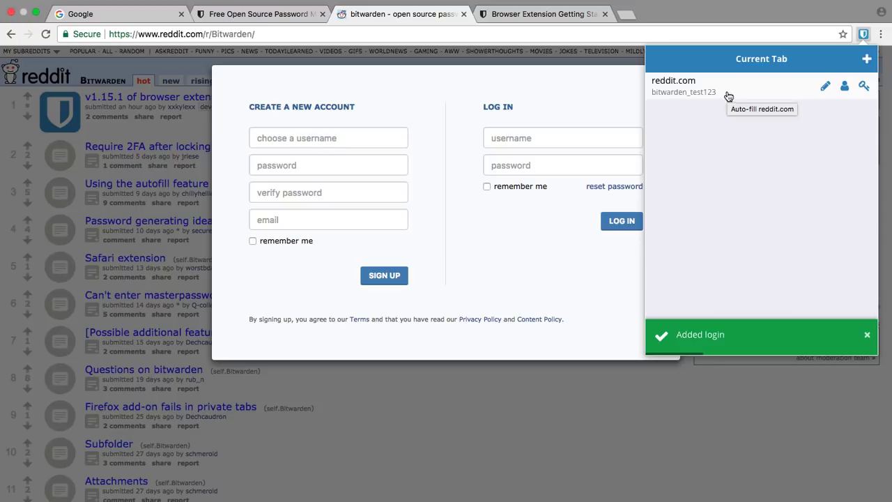
Auto-fill Reddit's sign-up form from the saved reddit.com login and submit it past the captcha
left_click(729, 95)
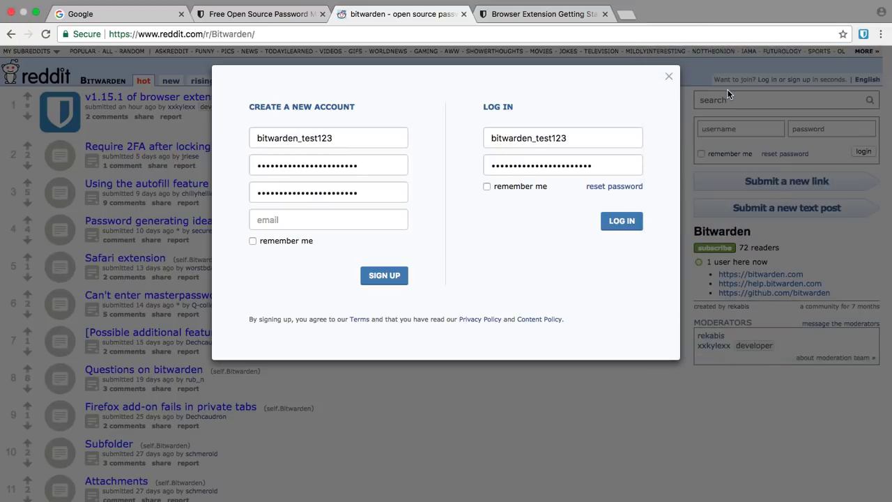
left_click(384, 276)
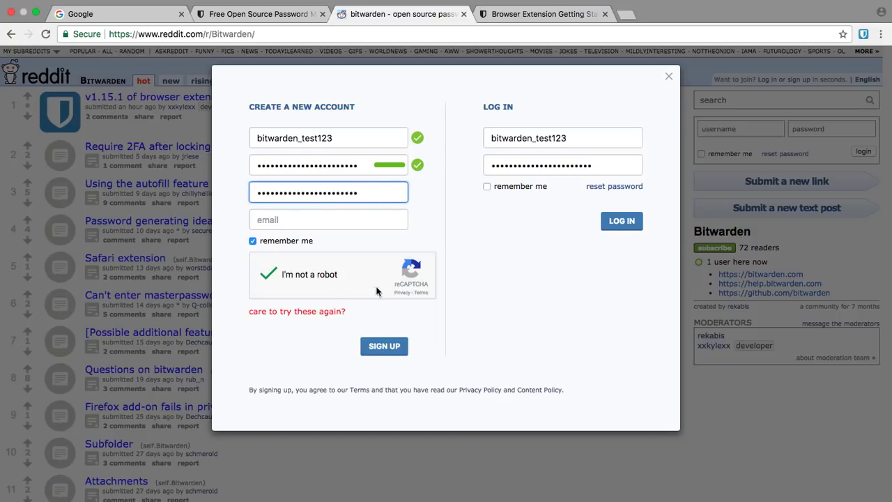
left_click(390, 353)
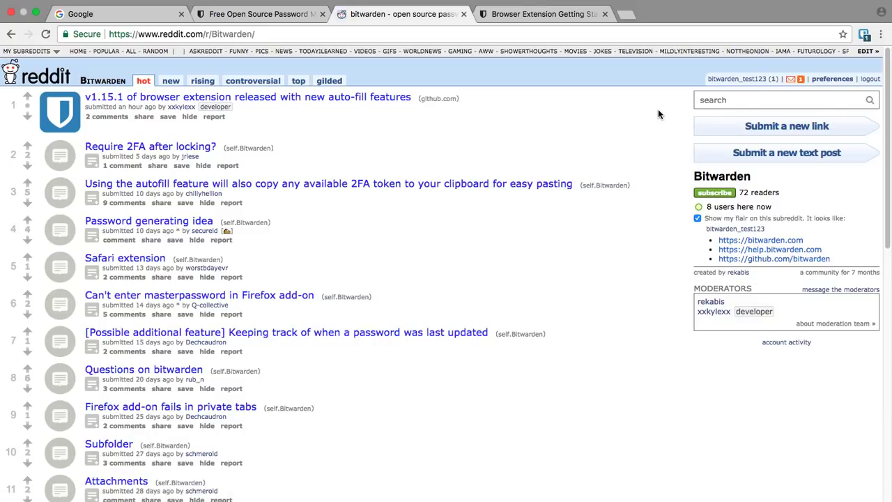
Sign out of Reddit, then sign back in using the reddit.com login auto-filled from the popup
left_click(869, 79)
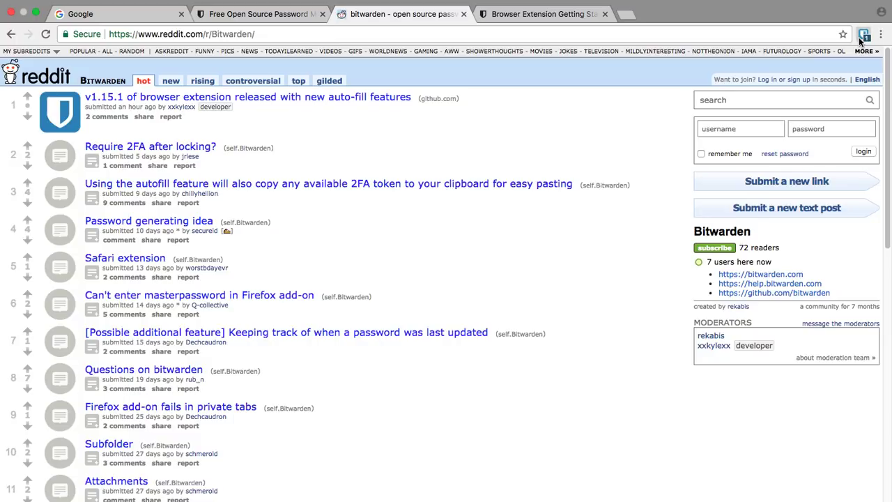
left_click(863, 35)
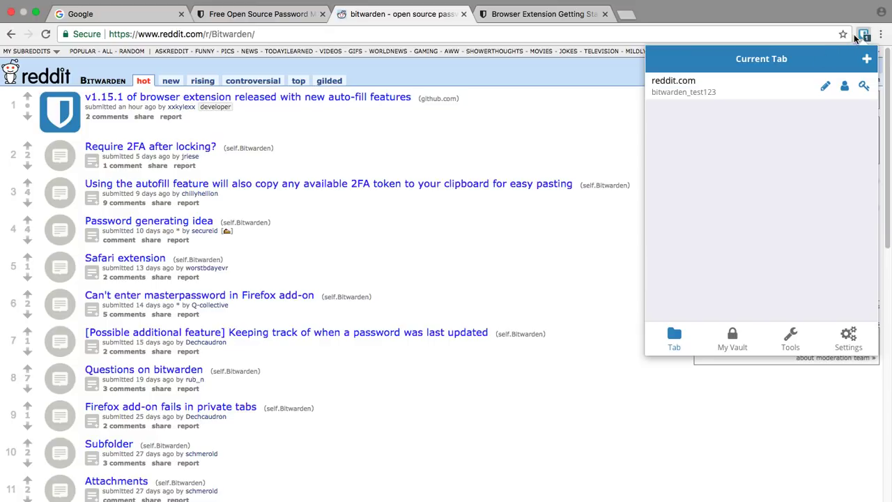
left_click(744, 93)
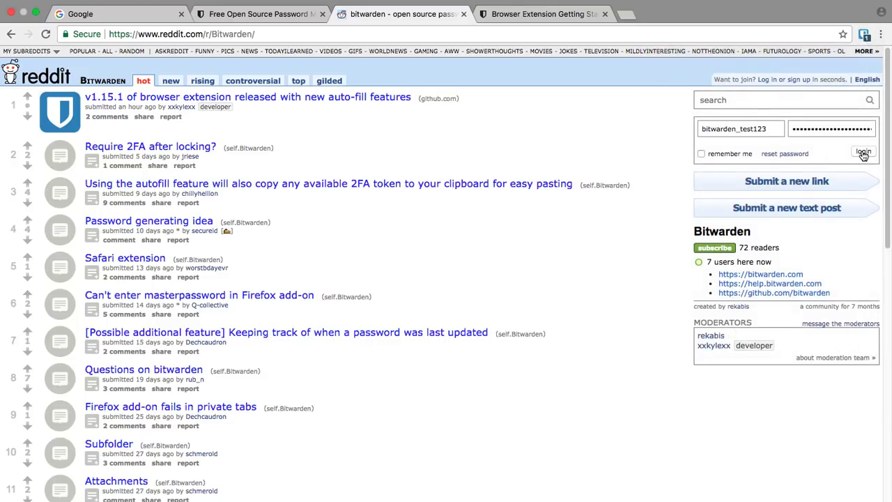
left_click(863, 152)
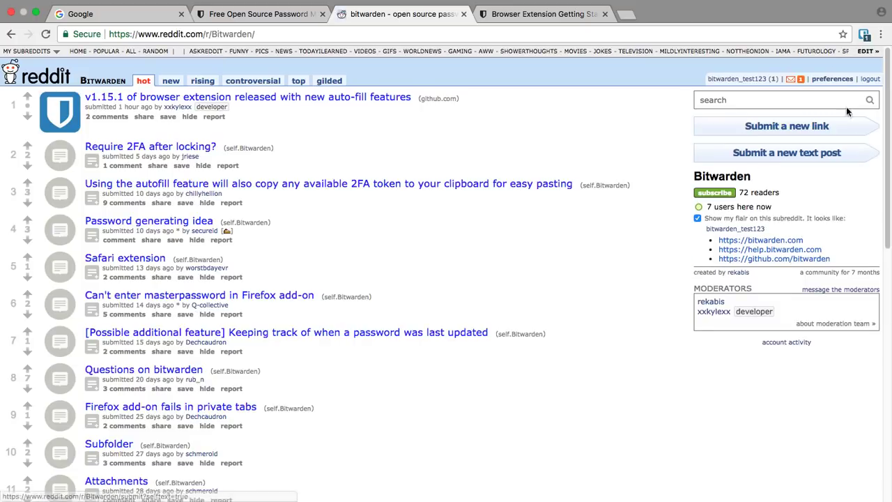
Sign out, auto-fill the Reddit login with Cmd+Shift+L, sign in, then sign out again
left_click(870, 79)
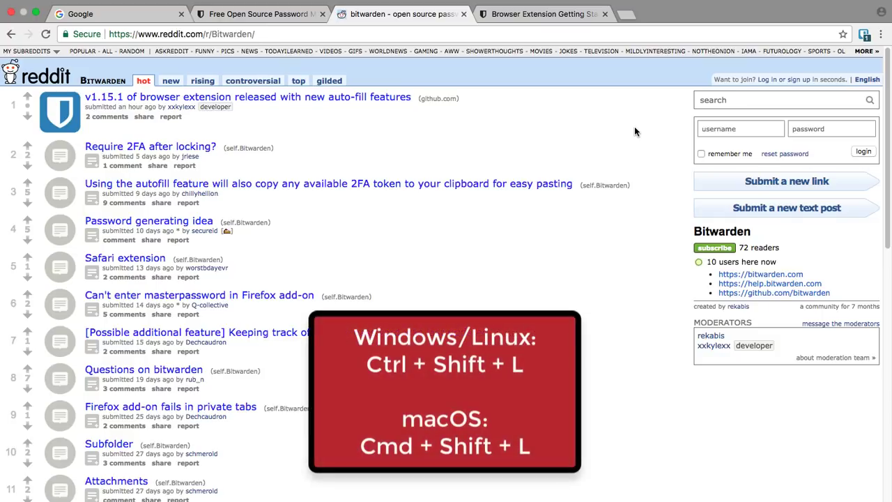
key("super+shift+l")
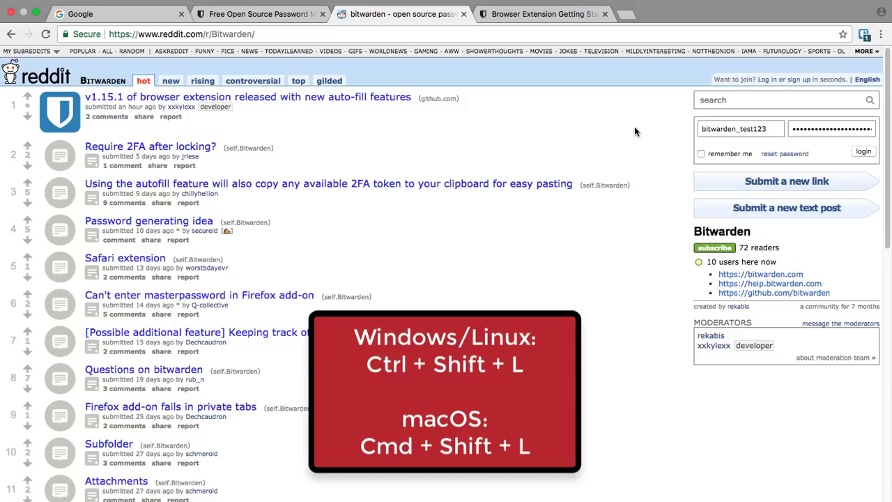
left_click(864, 152)
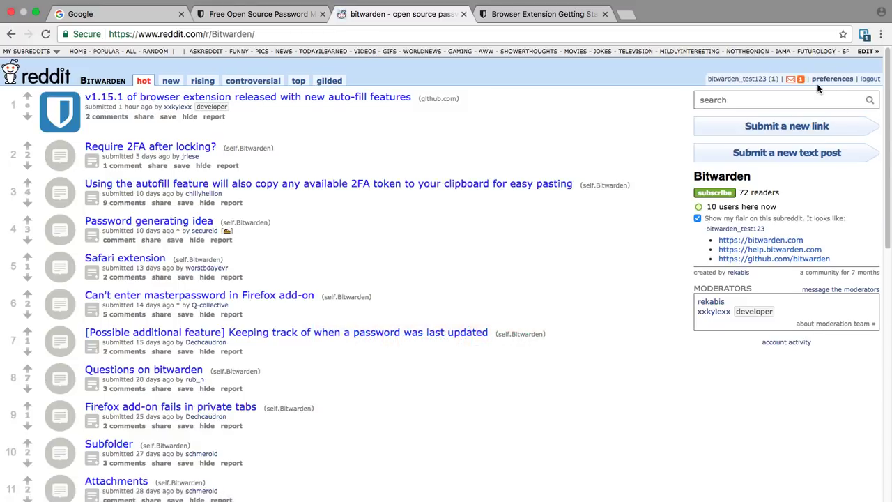
left_click(871, 80)
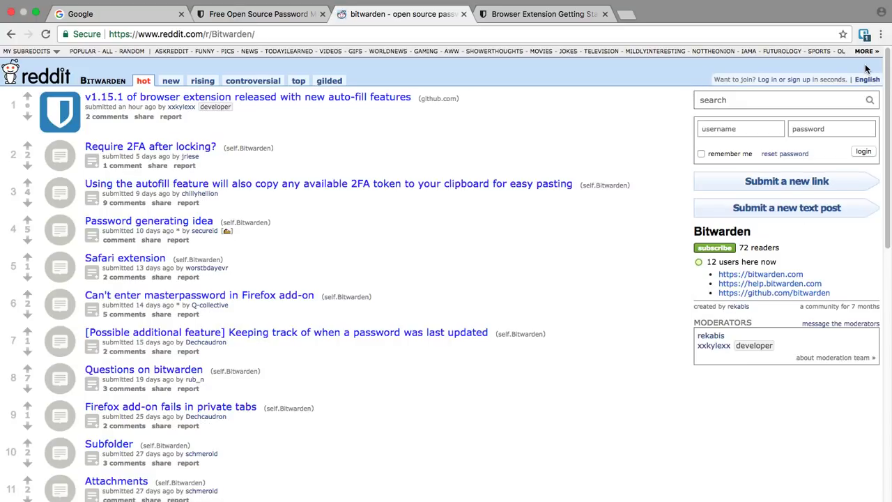
Tick 'Enable Auto-fill On Page Load' under the Bitwarden popup's Settings > Features
left_click(865, 36)
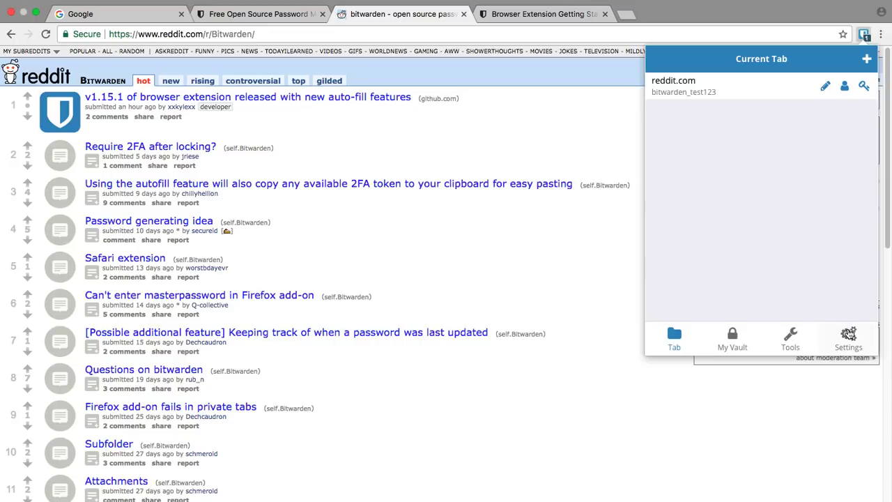
left_click(848, 333)
scroll(833, 280, "down", 5)
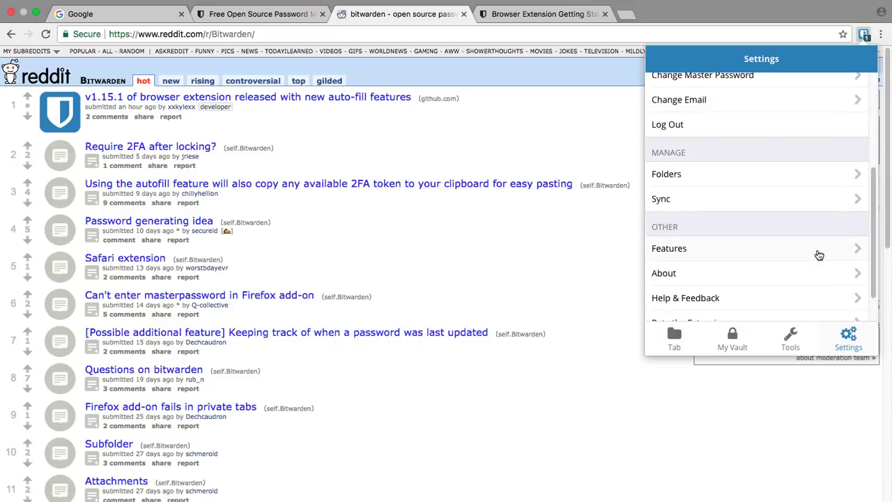
left_click(818, 252)
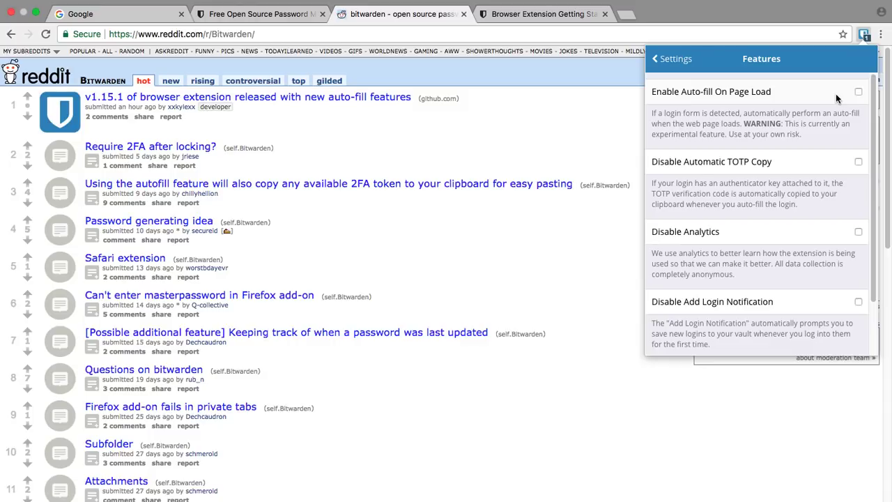
left_click(836, 94)
left_click(608, 135)
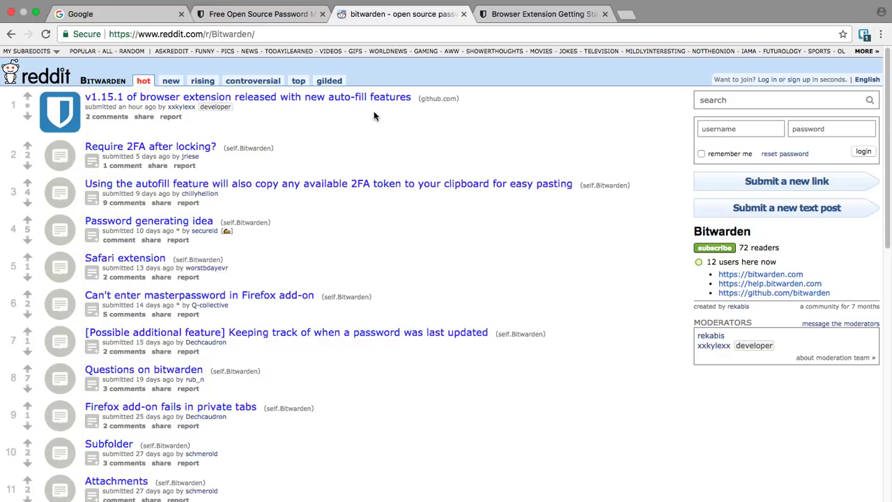
Reload Reddit and log in with the credentials Bitwarden fills in automatically
left_click(44, 34)
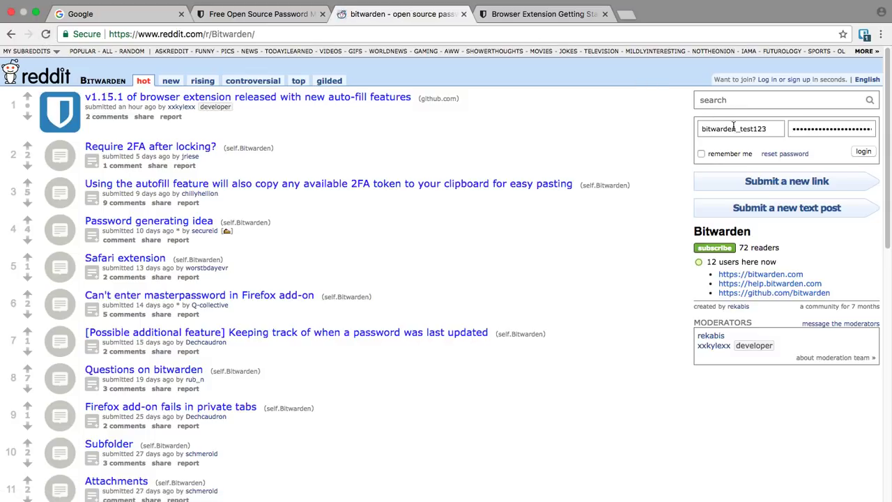
left_click(859, 154)
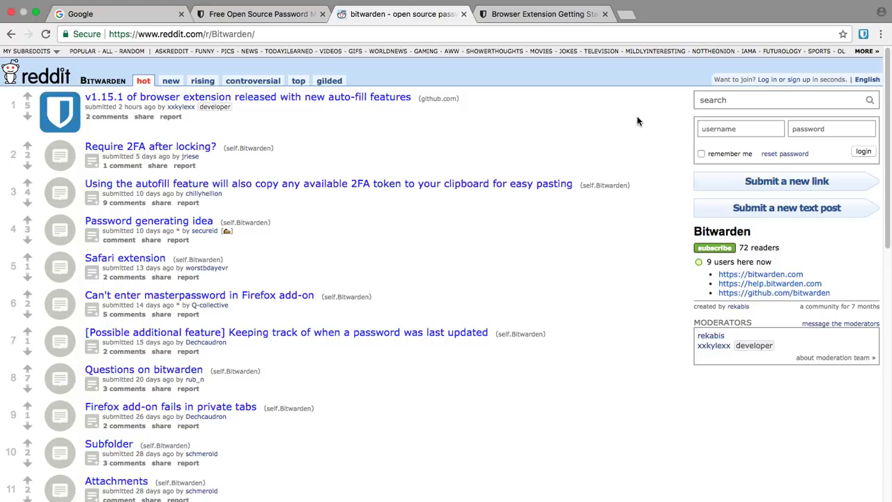
Enter a second account's username and password in Reddit's log-in form
left_click(718, 128)
type("b")
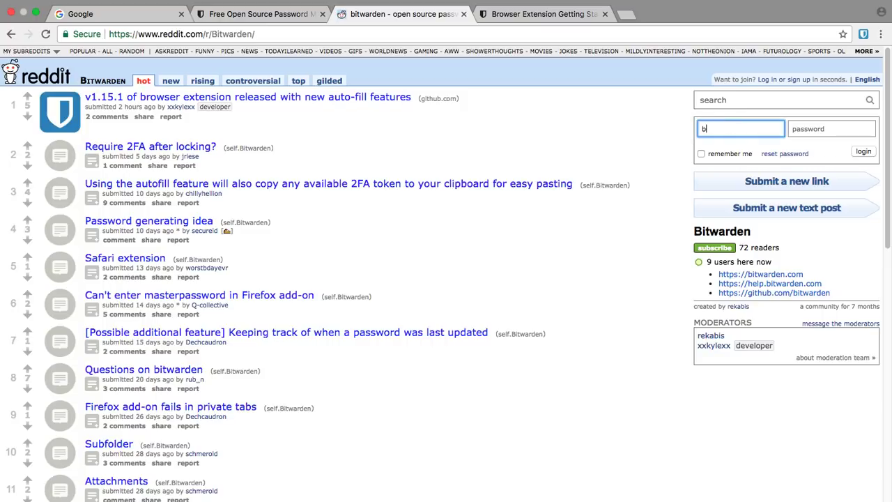
type("itwarden_test456")
key("Tab")
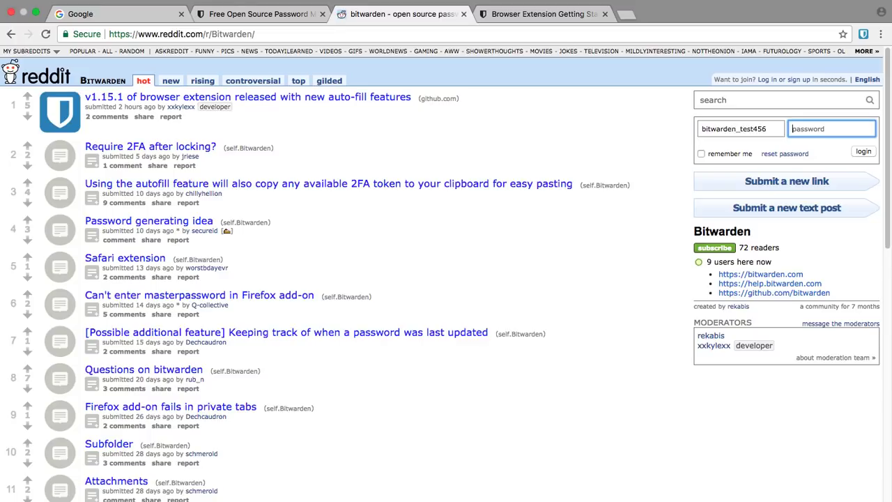
type("•••••••••")
Log in, save the new login with 'Yes, Save Now', and check it in the popup
left_click(865, 152)
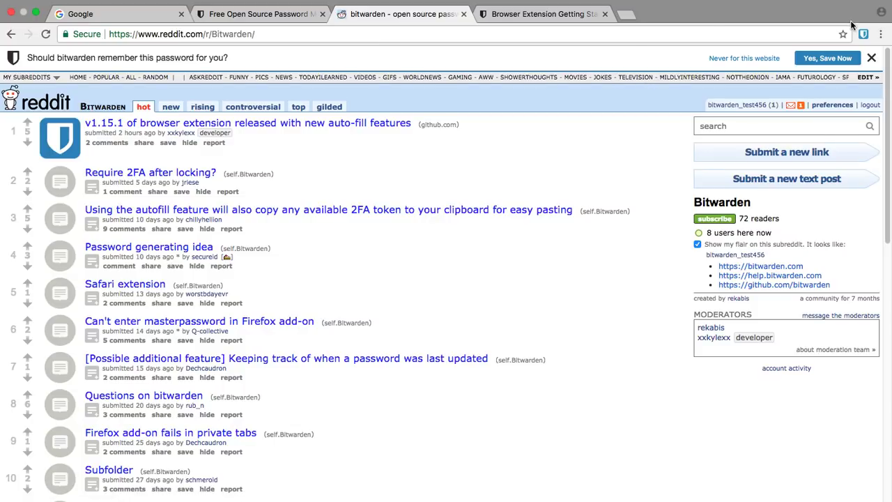
left_click(833, 58)
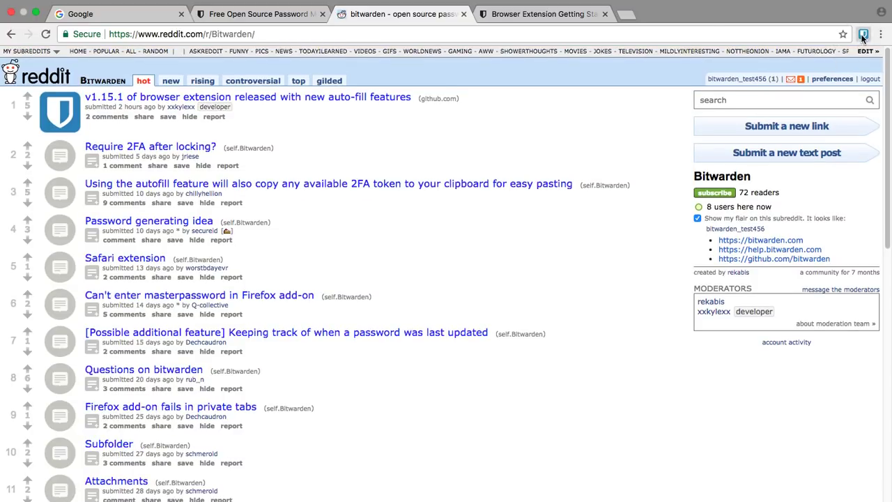
left_click(863, 35)
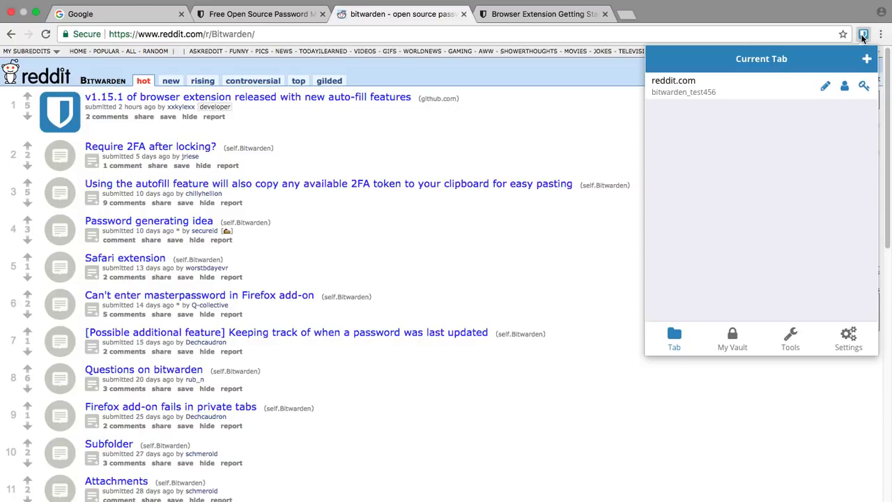